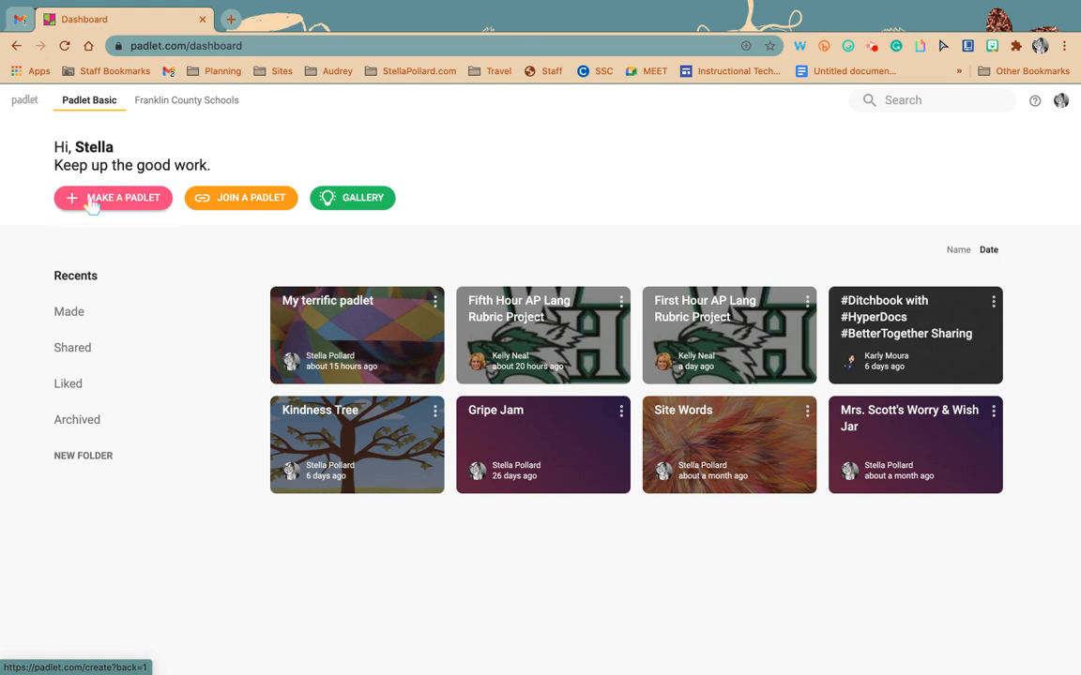
Create a new padlet from the blank Wall layout
click(91, 205)
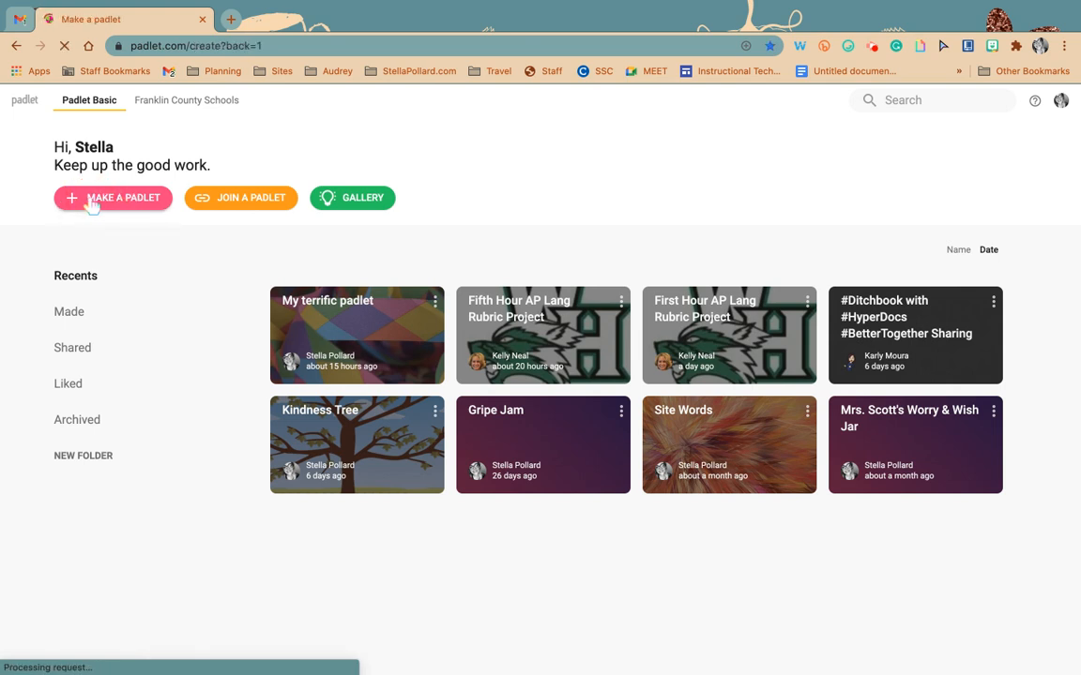
scroll(131, 268, down, 1)
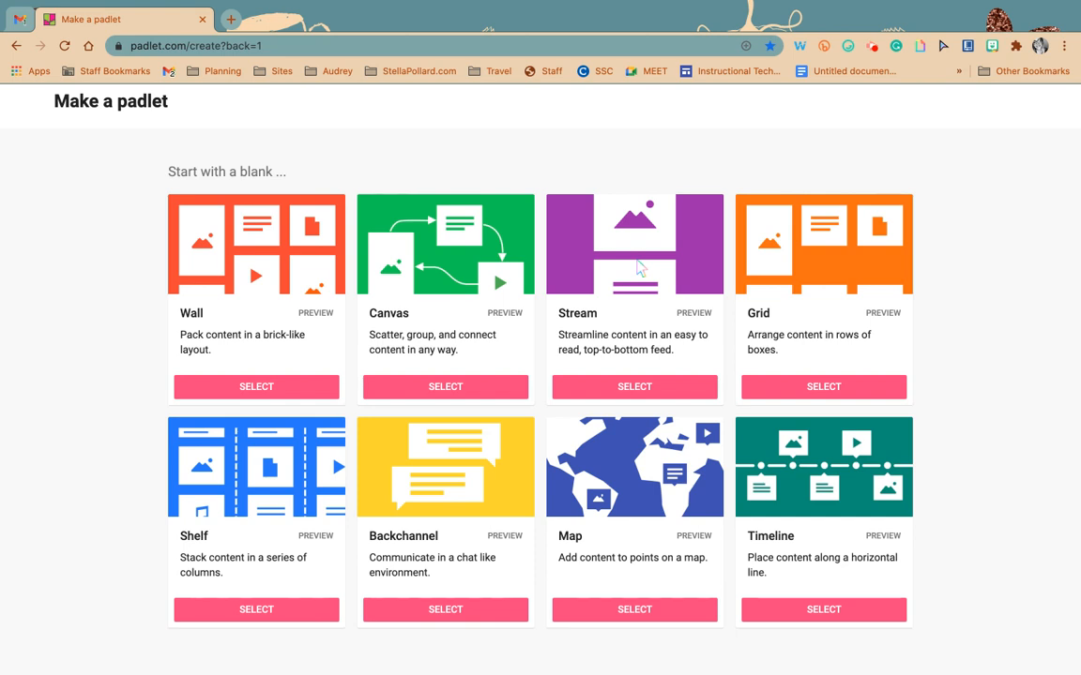
scroll(637, 269, down, 1)
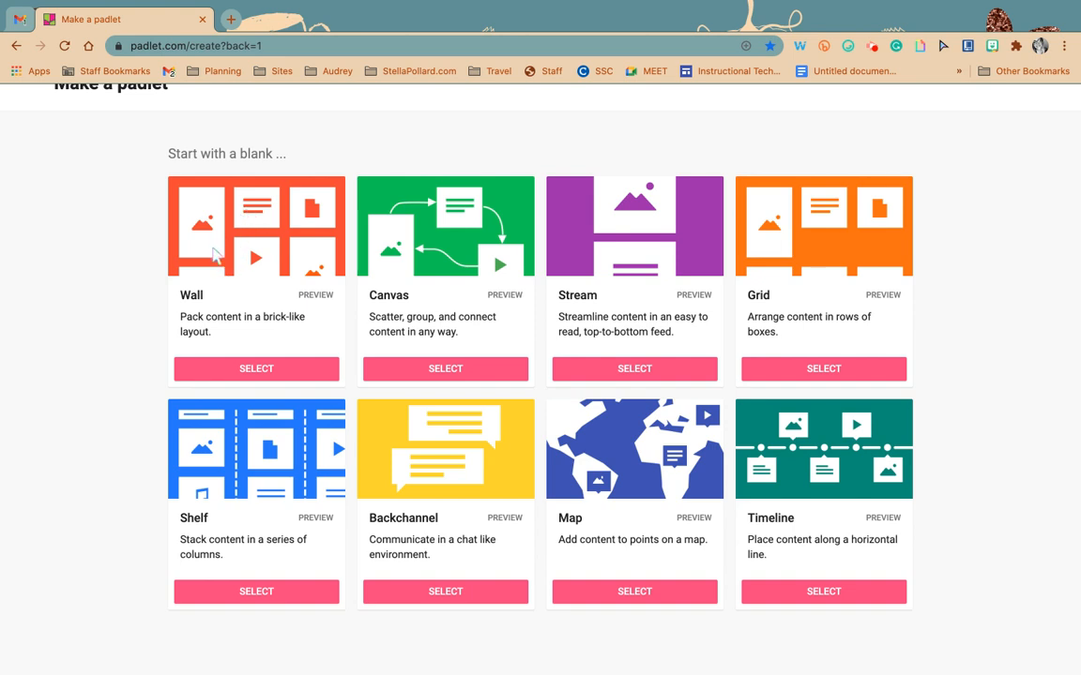
click(241, 368)
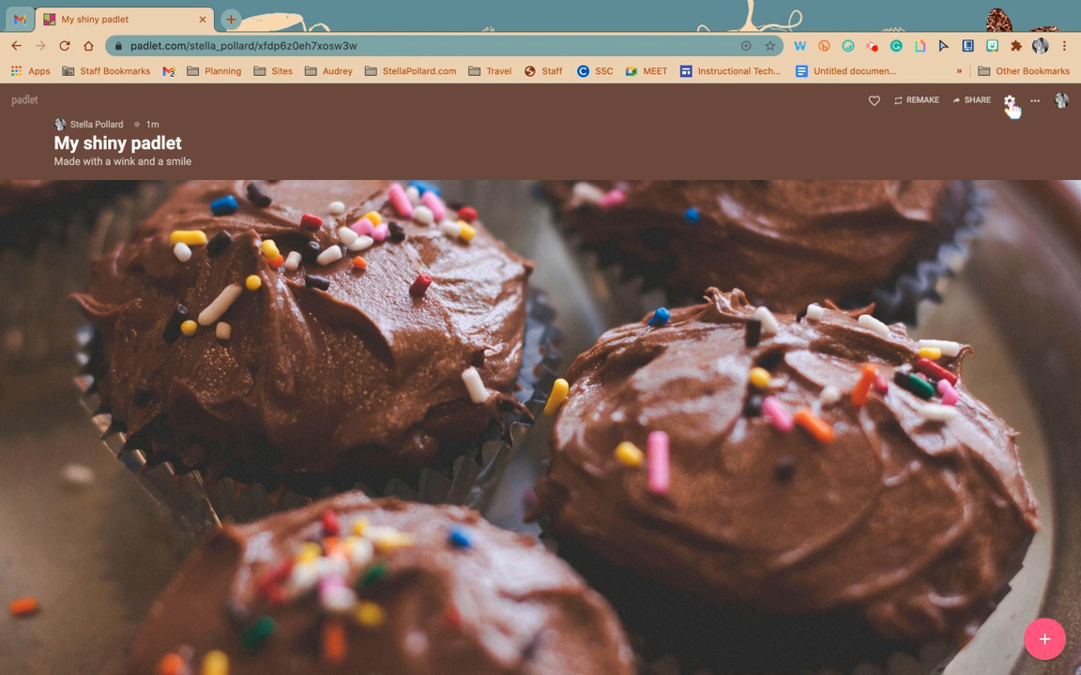
Open the padlet's settings and set its title to "Writing Project"
scroll(1010, 108, up, 5)
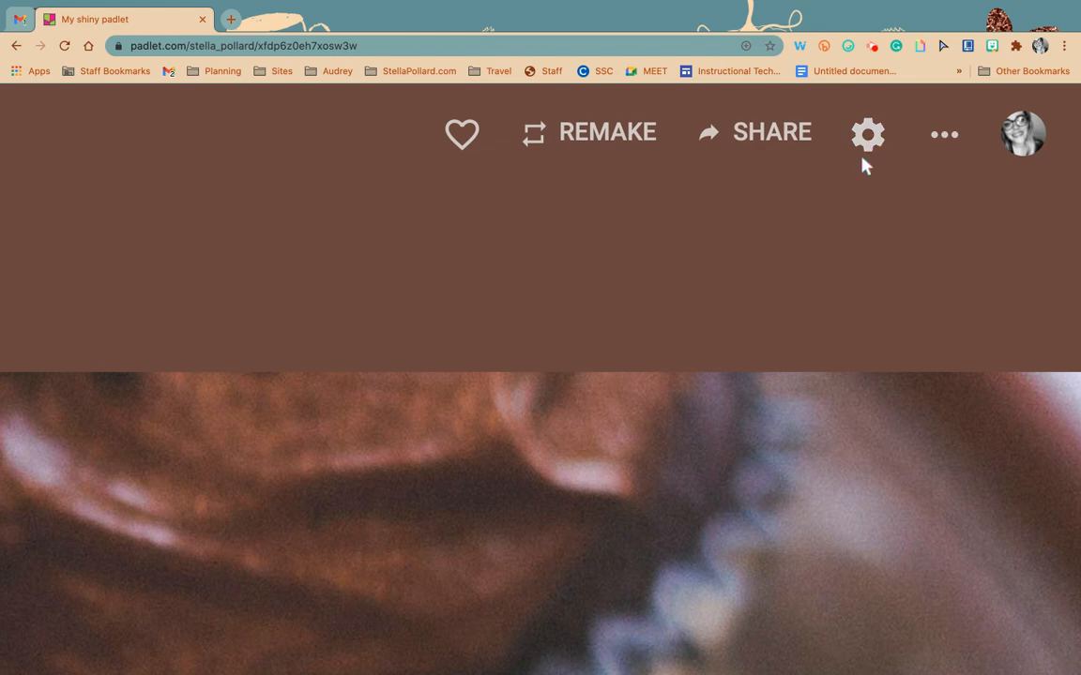
click(868, 150)
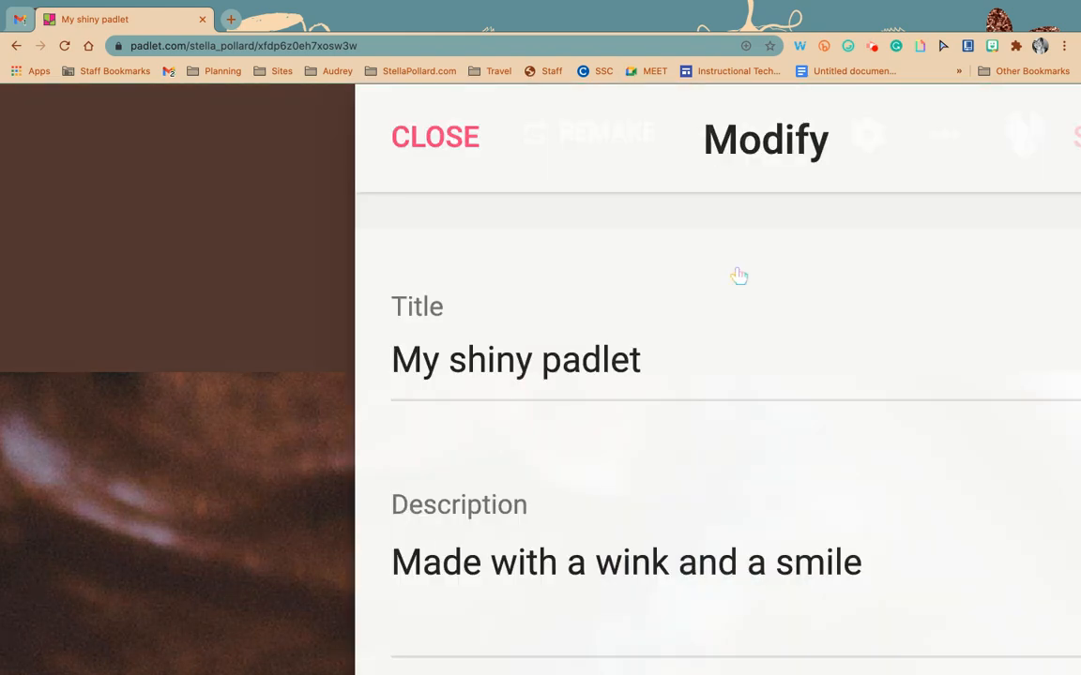
scroll(715, 297, down, 5)
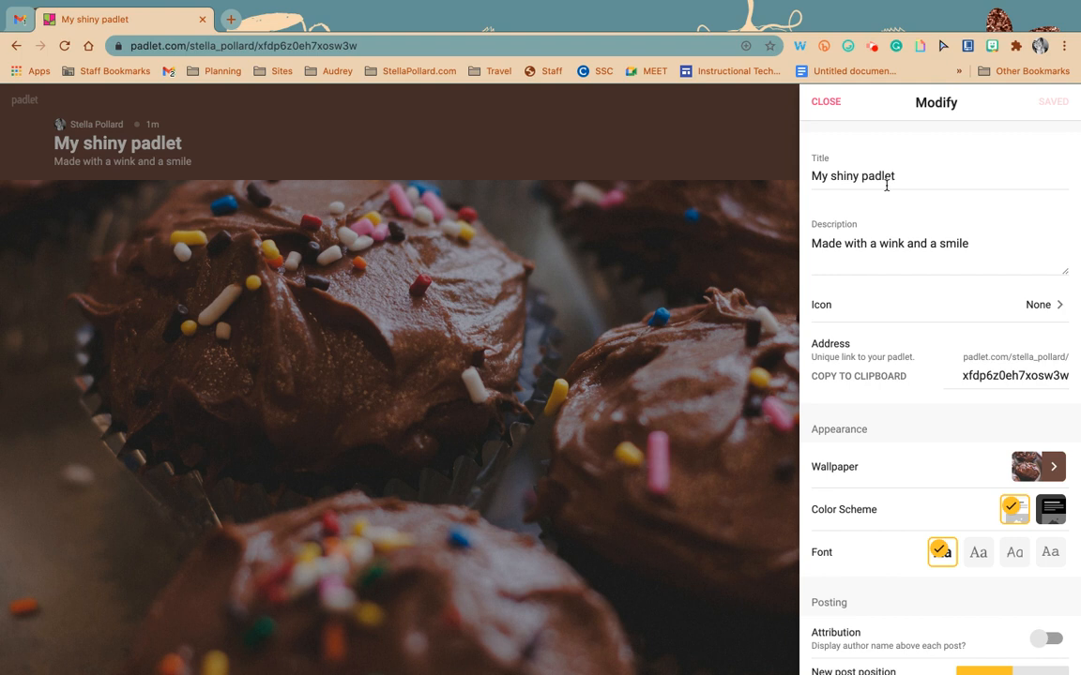
double_click(886, 186)
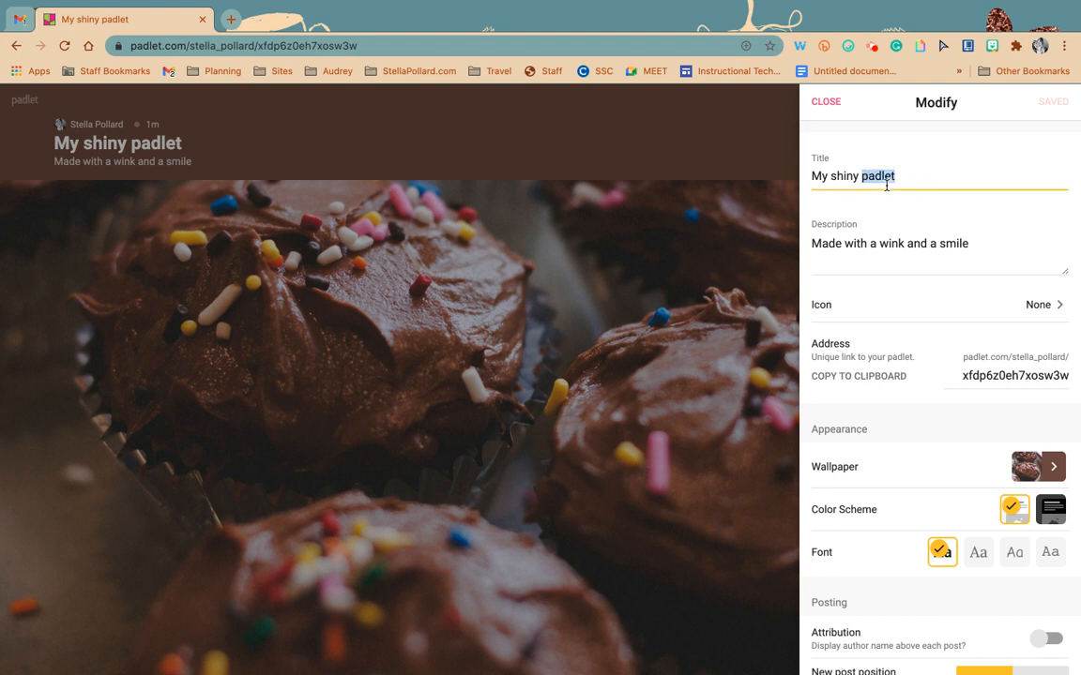
triple_click(885, 186)
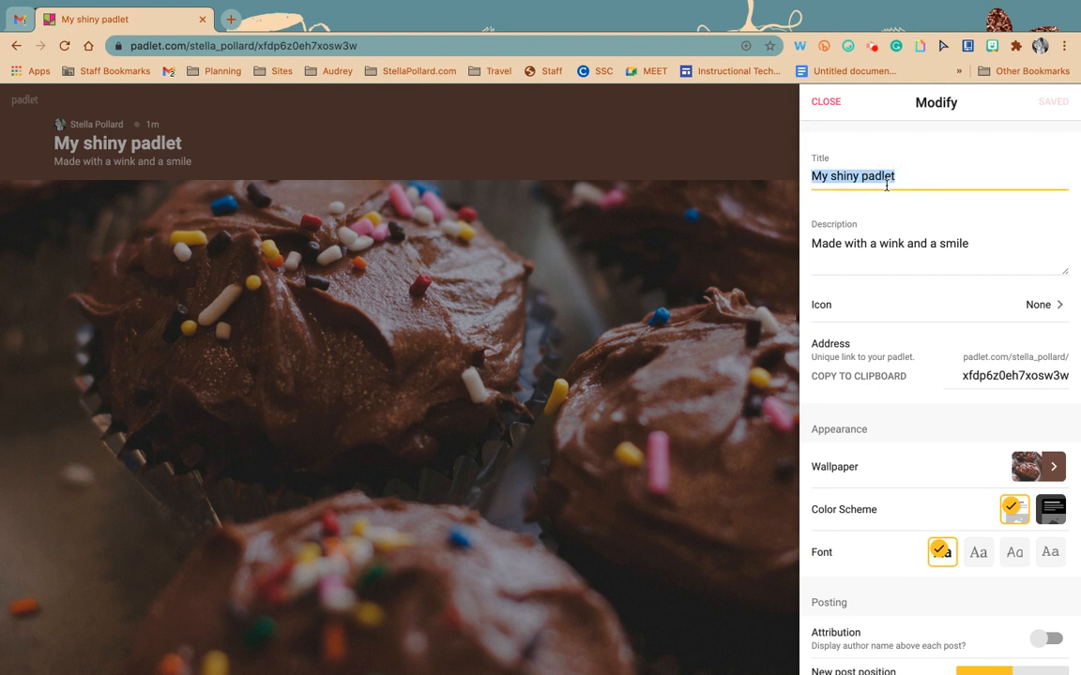
text(Wr)
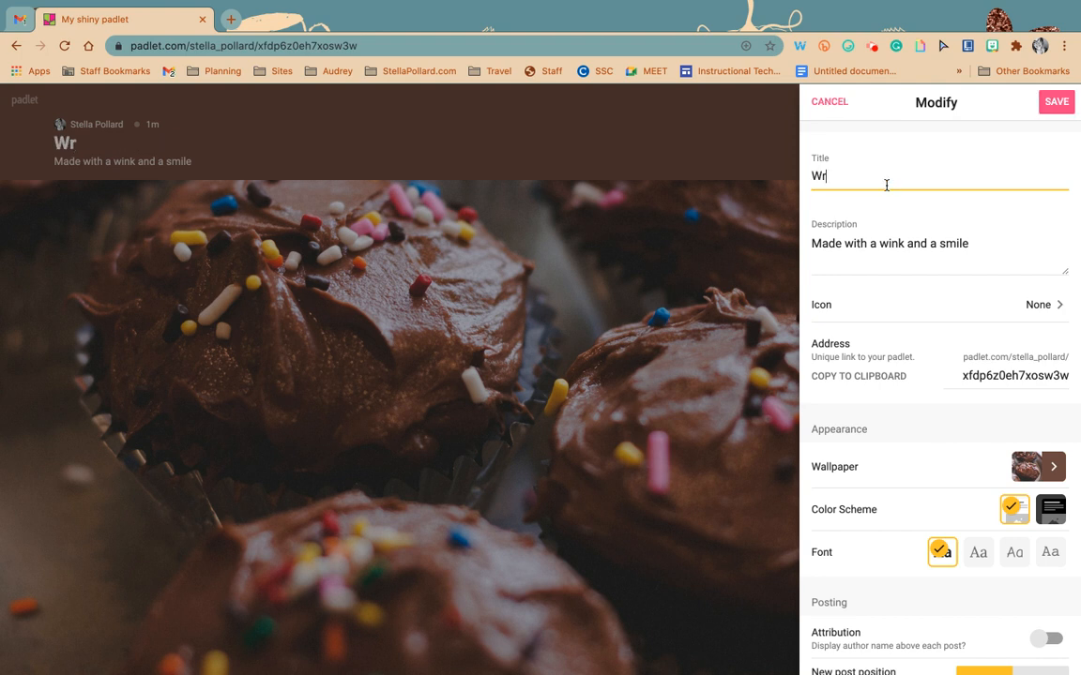
text(iting Project)
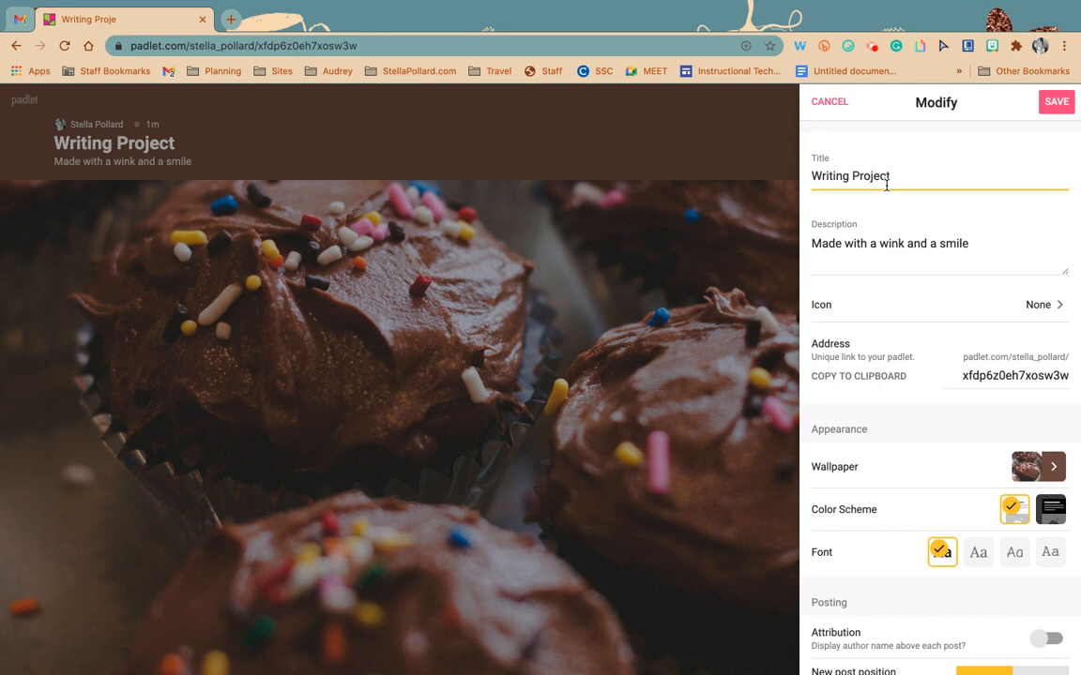
Replace the description with "Please share your project and comment on three of your peers"
click(826, 245)
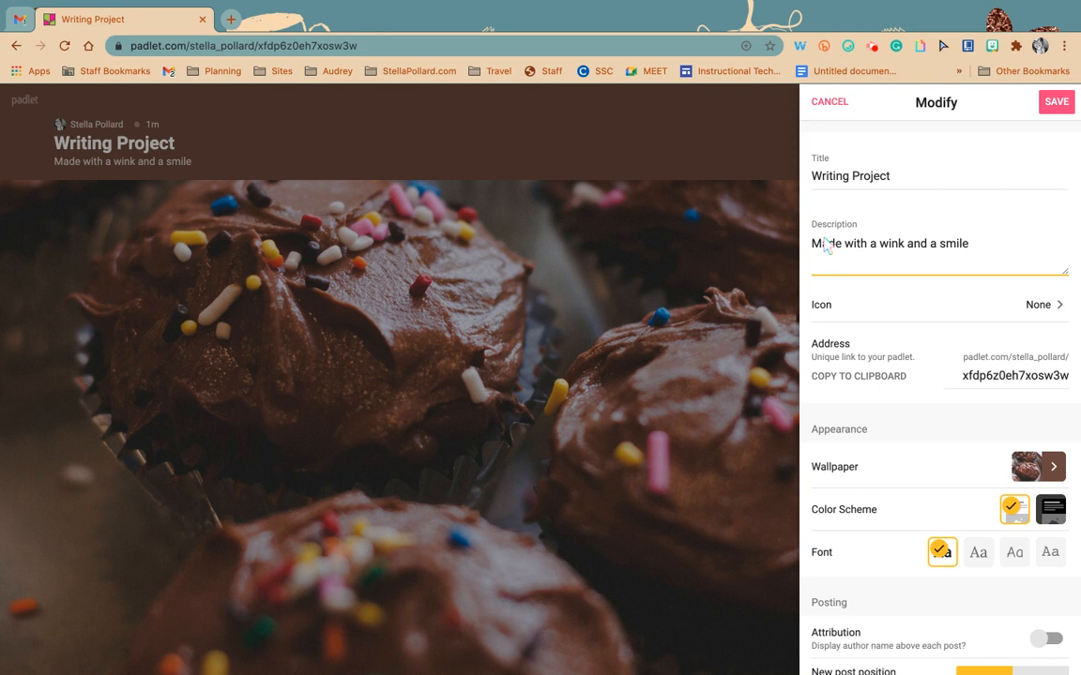
triple_click(869, 242)
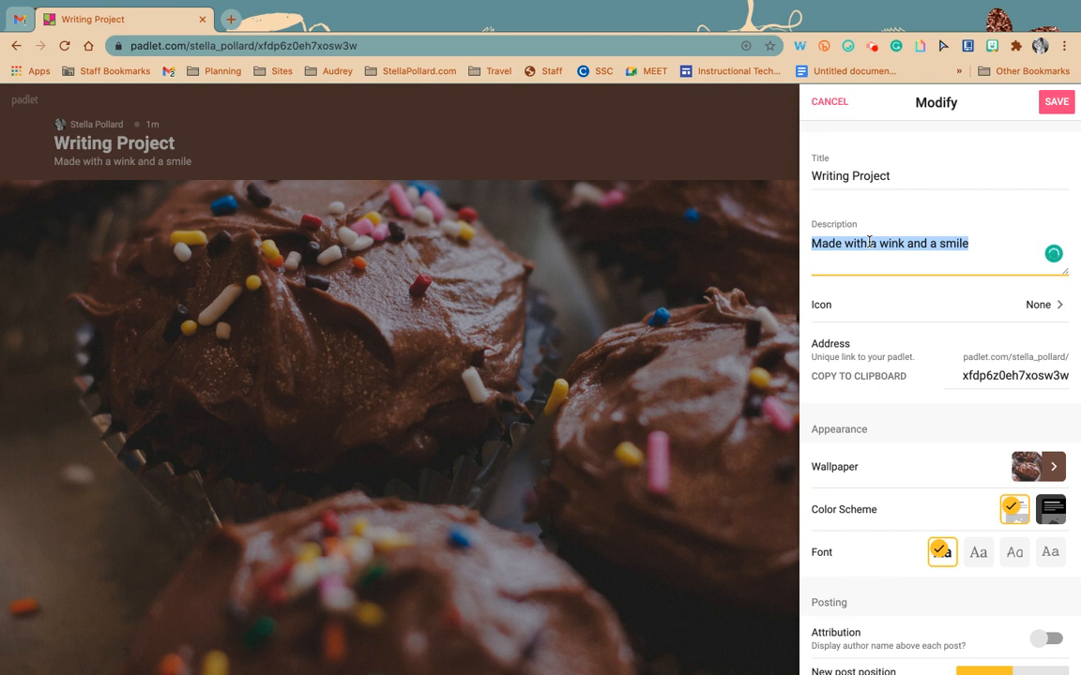
key(BackSpace)
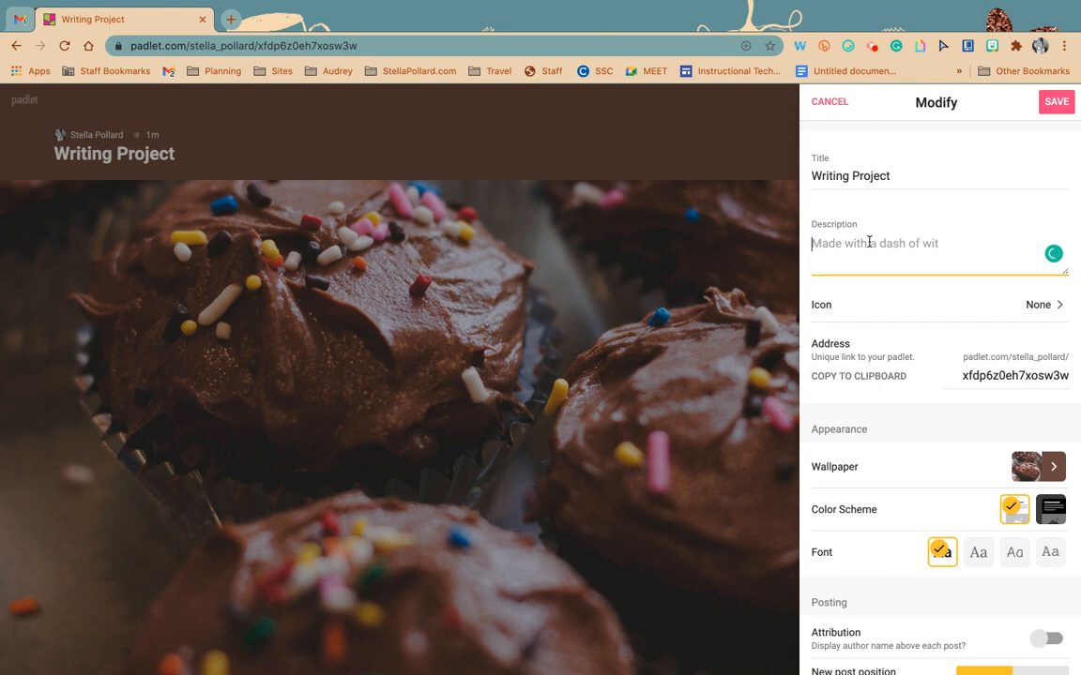
text(Please share your project and comment on three of your peers)
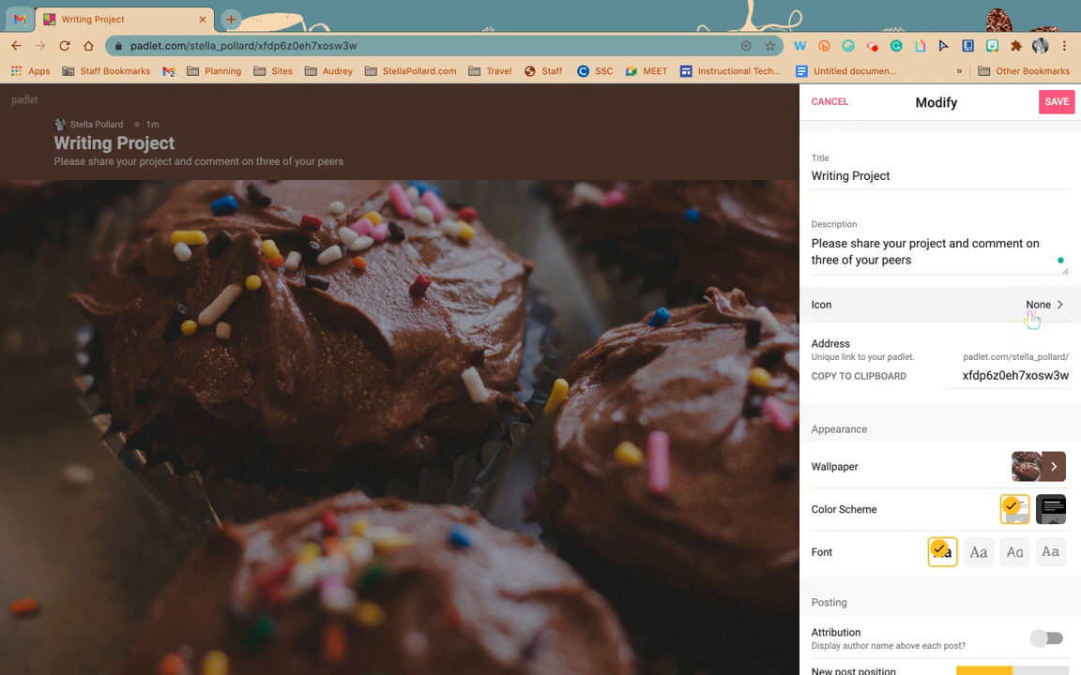
Set the padlet's icon to the star-eyed smiley emoji and return to the main settings
click(1030, 313)
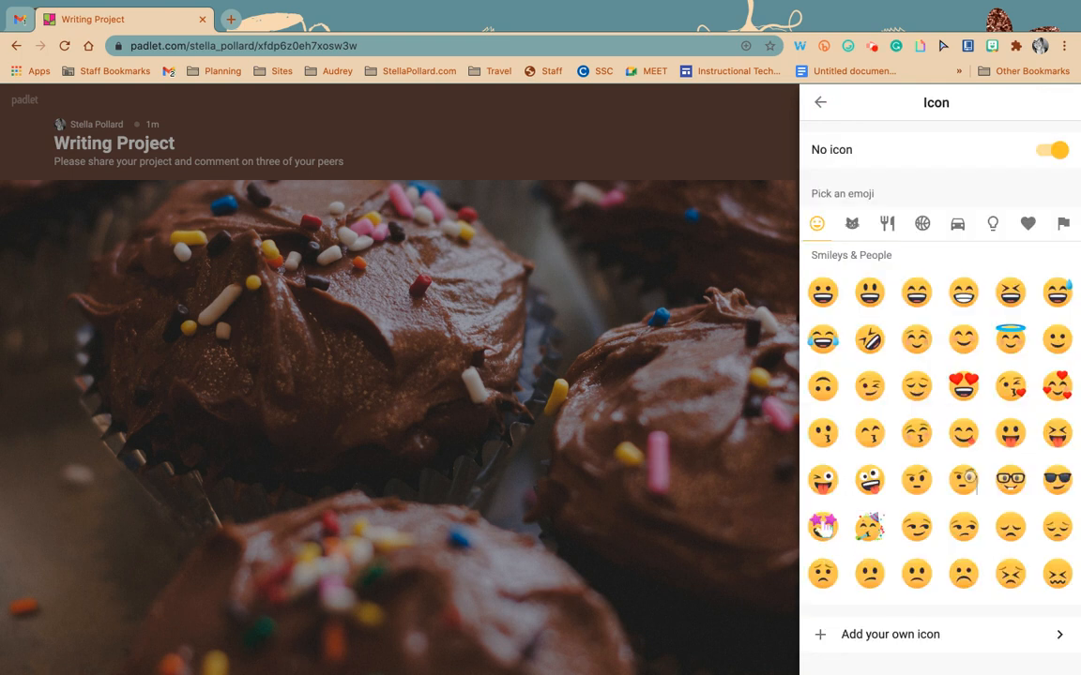
click(822, 529)
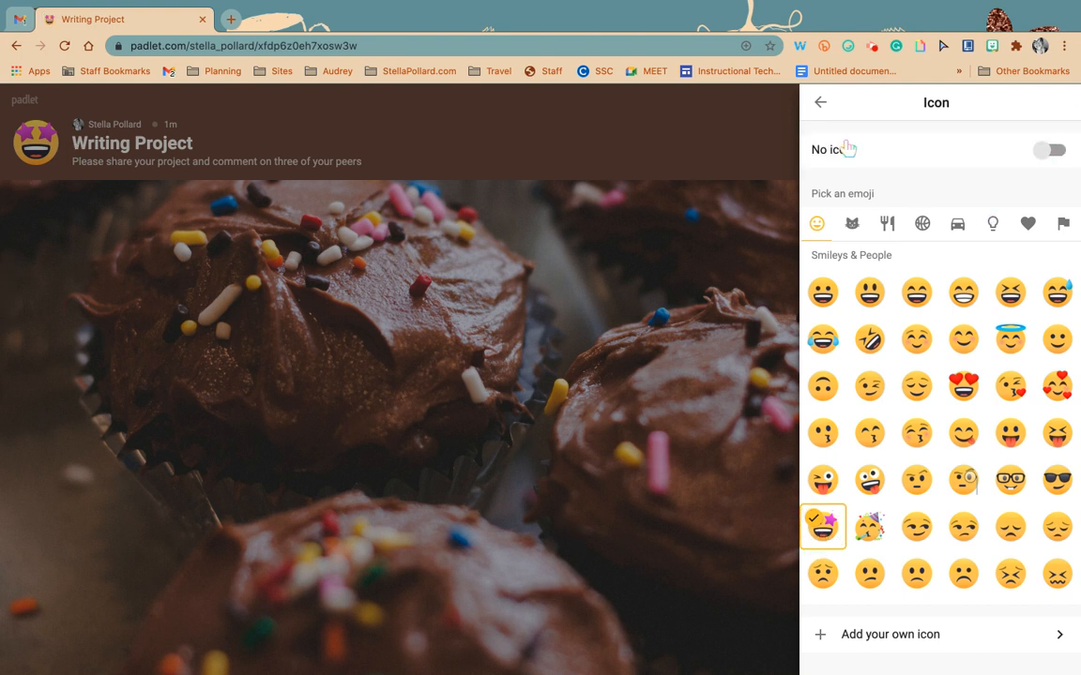
click(820, 102)
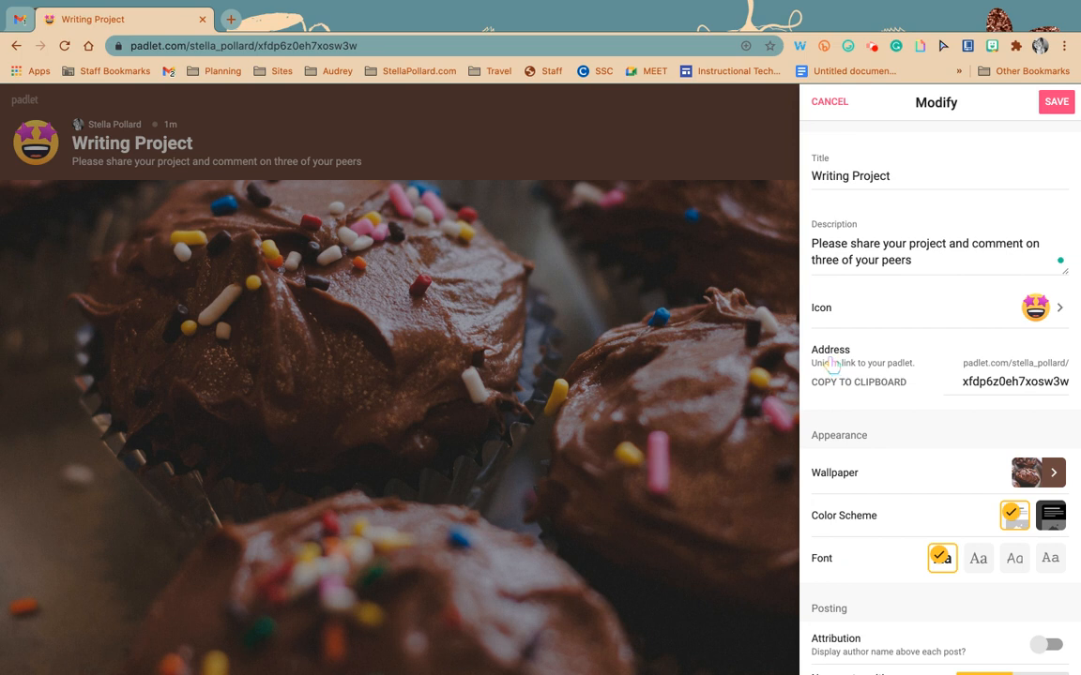
Replace the ending of the padlet's unique address with a short custom name made from the owner's surname and a number
double_click(992, 384)
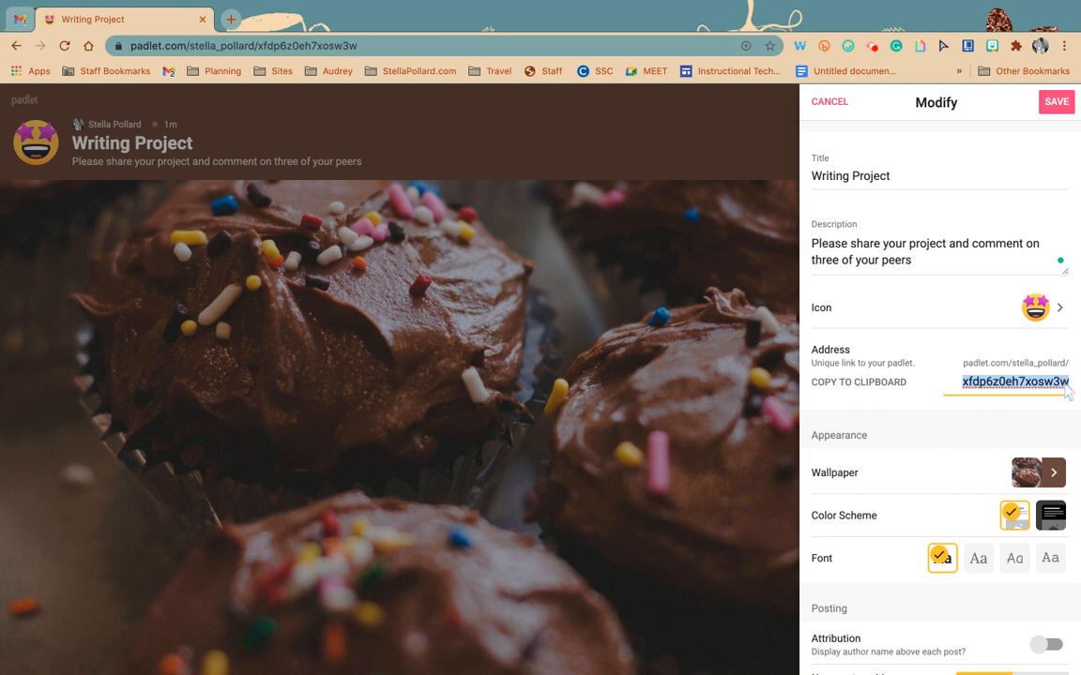
text(pollard12)
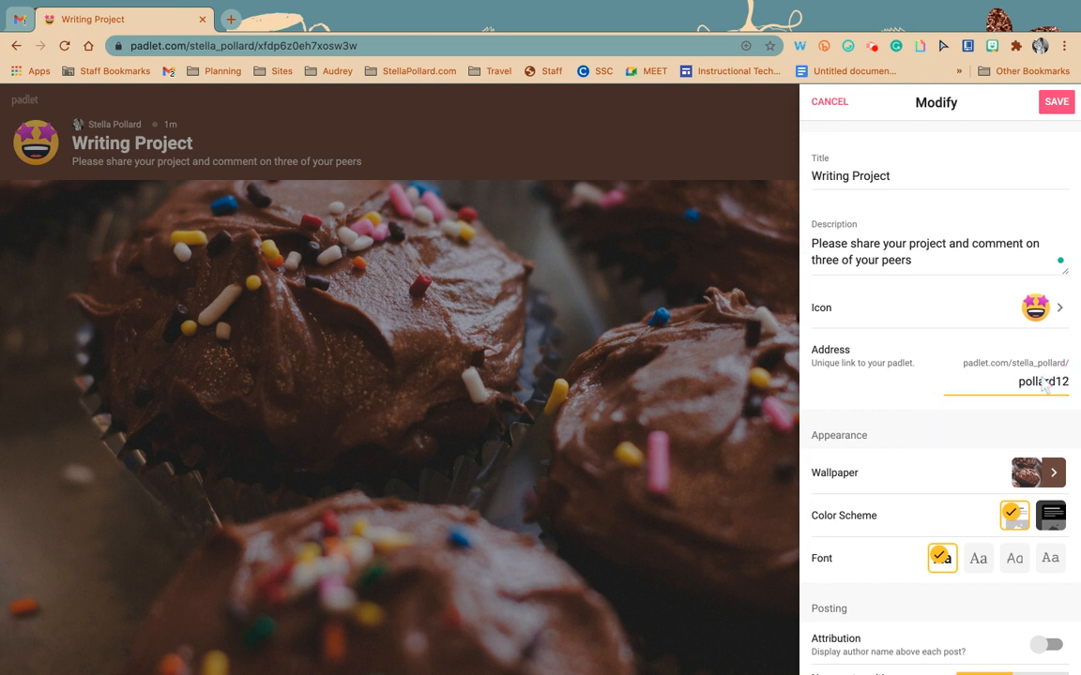
click(933, 389)
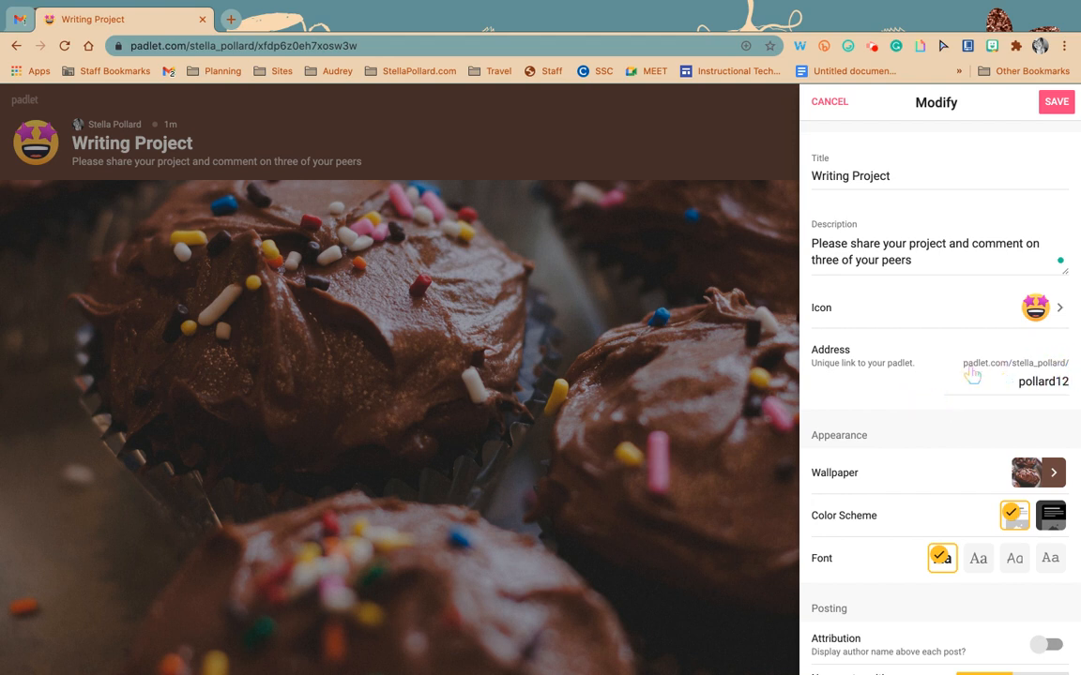
mouse_move(972, 371)
mouse_down()
mouse_move(1065, 368)
mouse_move(1018, 372)
mouse_up()
Set the wallpaper to the solid orange color and return to the wallpaper categories
scroll(915, 494, down, 2)
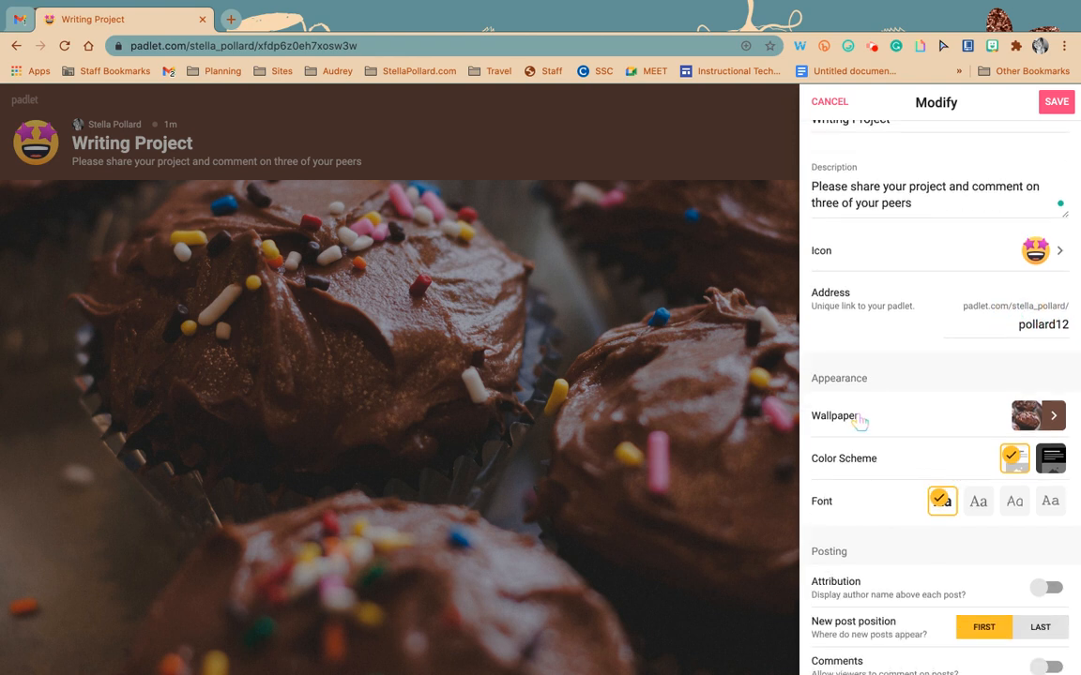
click(1053, 416)
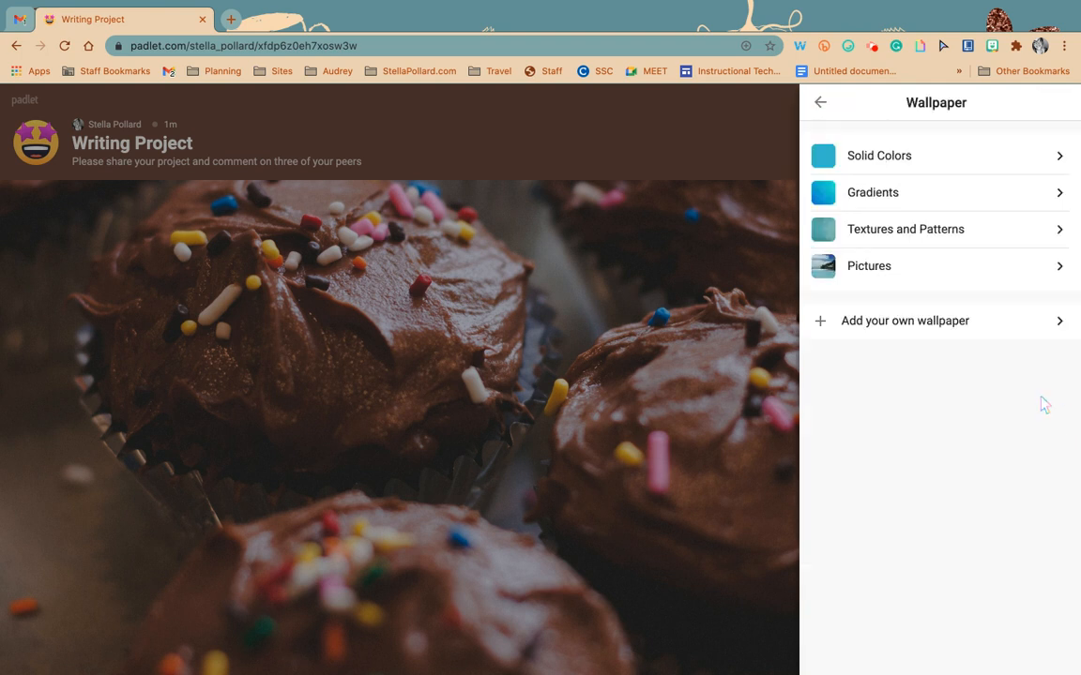
click(947, 159)
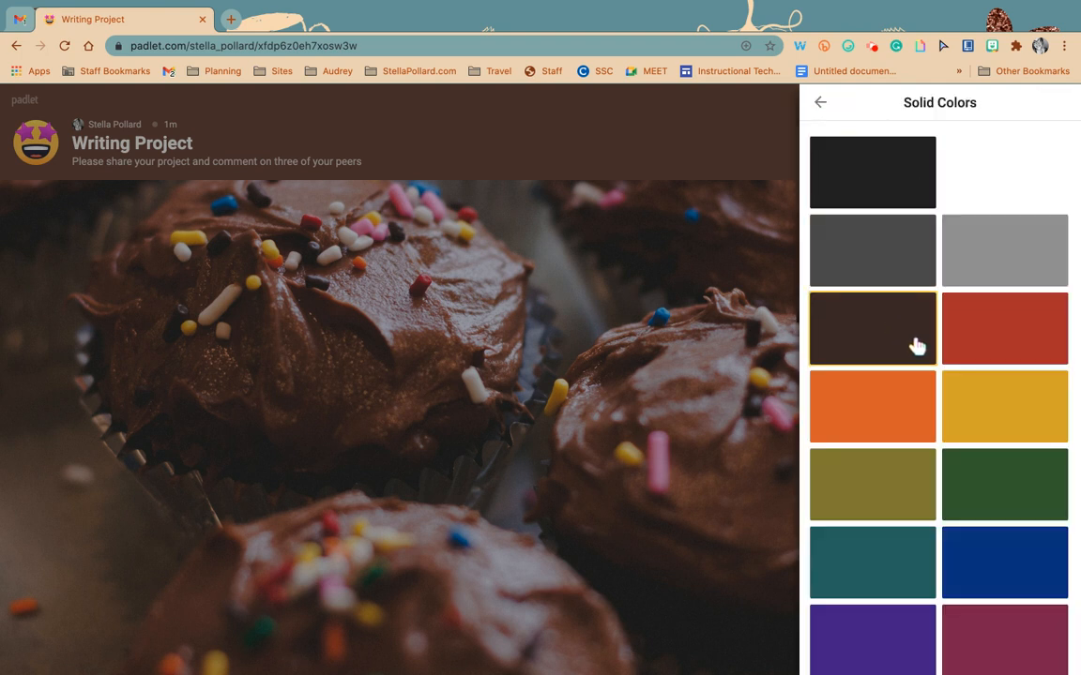
click(891, 435)
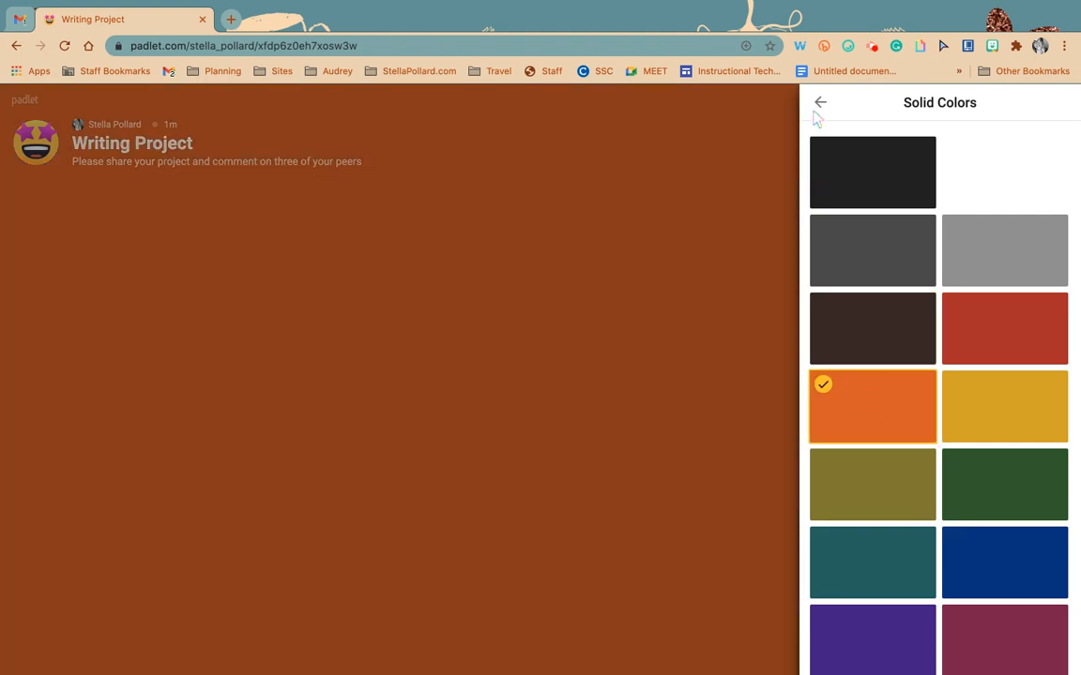
click(818, 107)
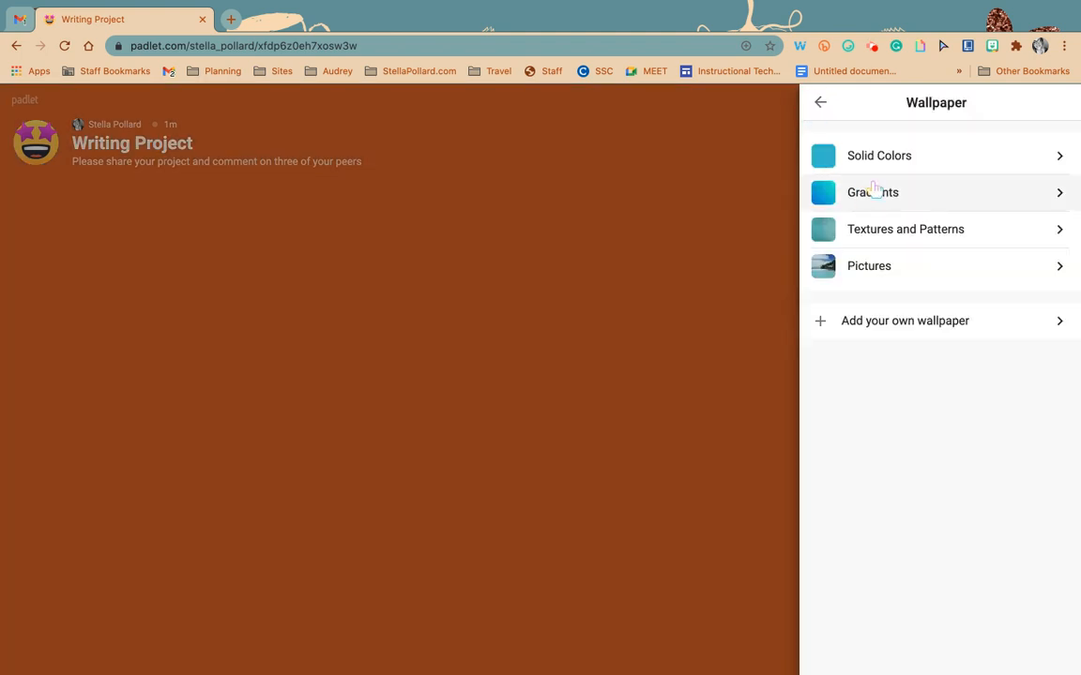
click(882, 155)
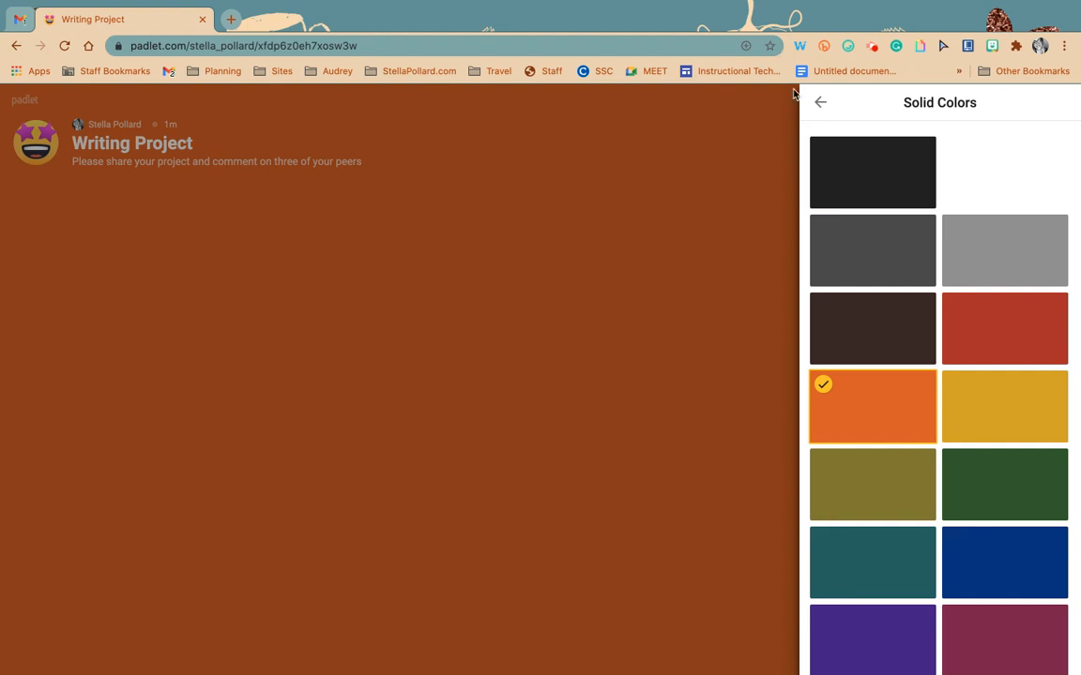
click(820, 103)
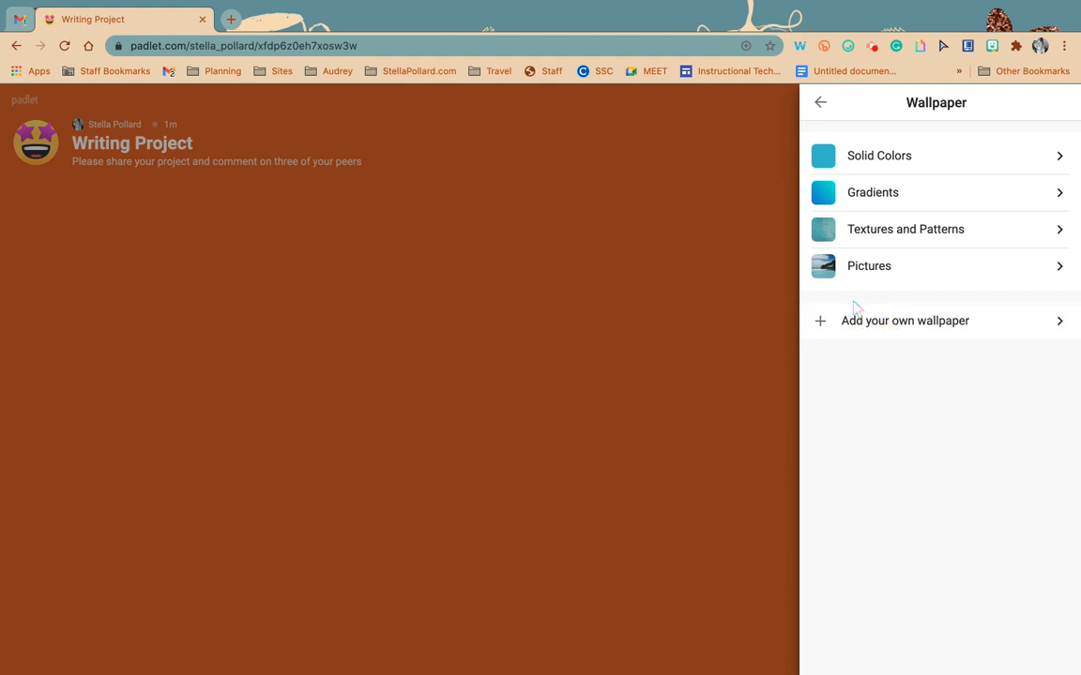
Add a custom wallpaper through image search, using a picture of colored pencils on a white background
click(894, 325)
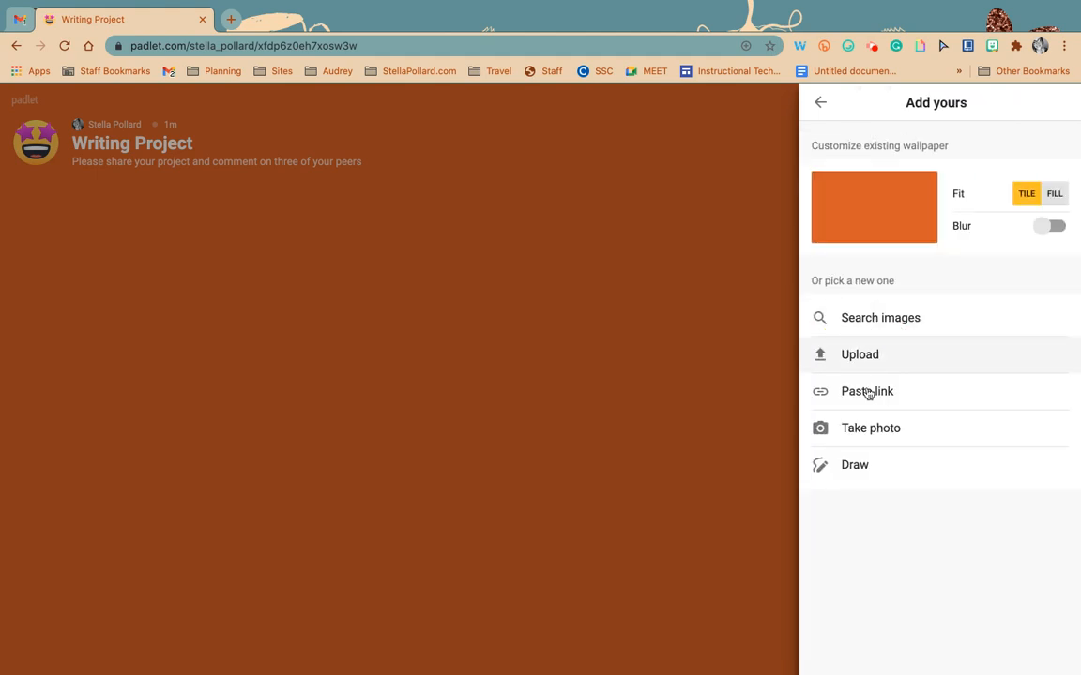
click(858, 321)
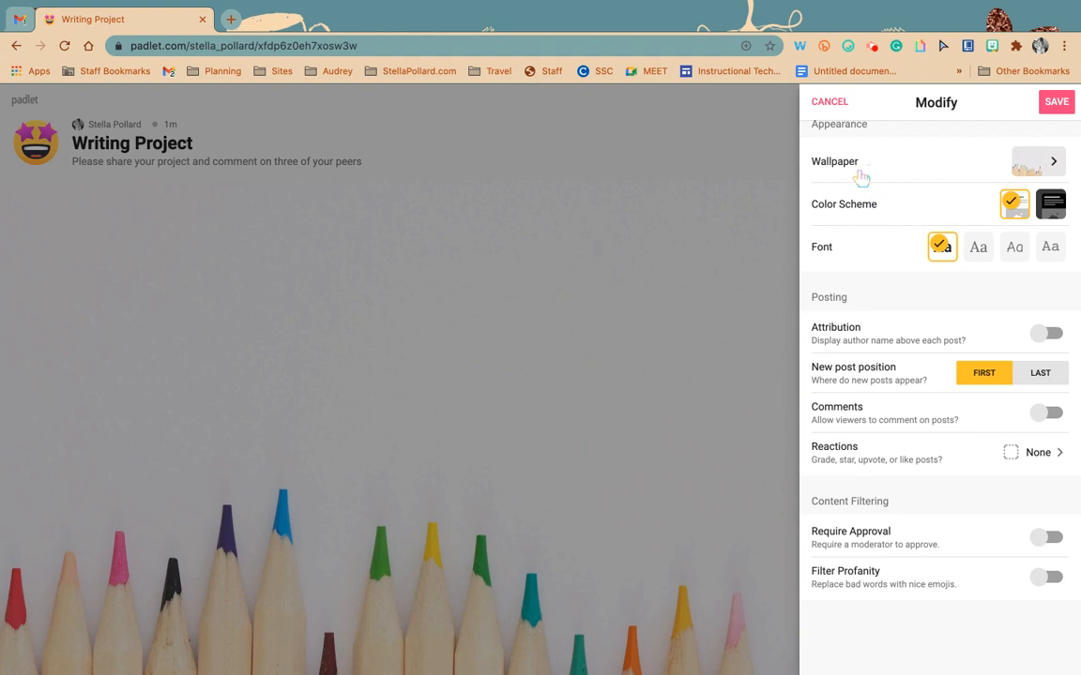
Try the dark color scheme and switch back to the light one
click(1046, 205)
click(1024, 206)
click(1041, 207)
click(1015, 211)
Try the handwritten and monospaced fonts, and set the padlet's font to the bold serif style
click(1014, 247)
click(1049, 253)
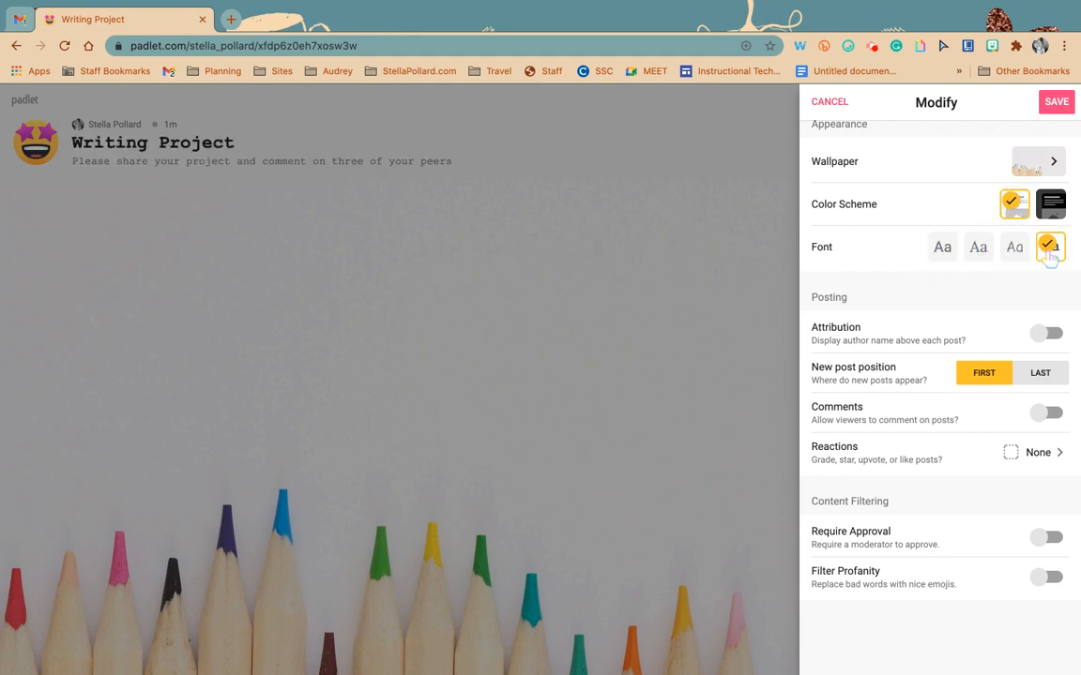
click(976, 253)
click(1017, 253)
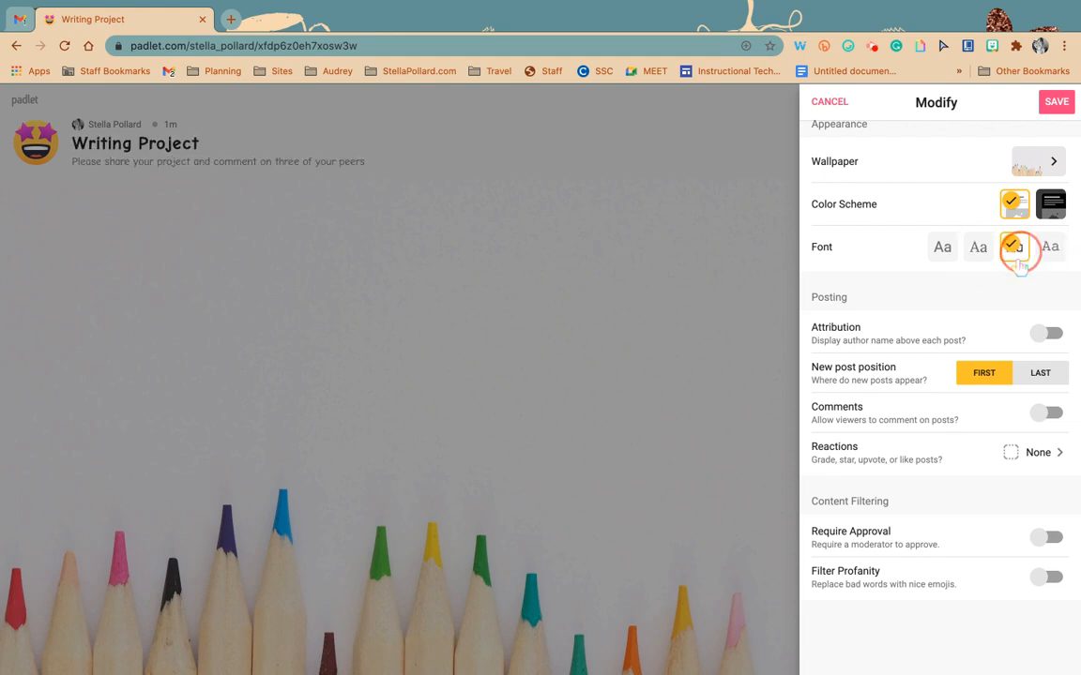
click(977, 248)
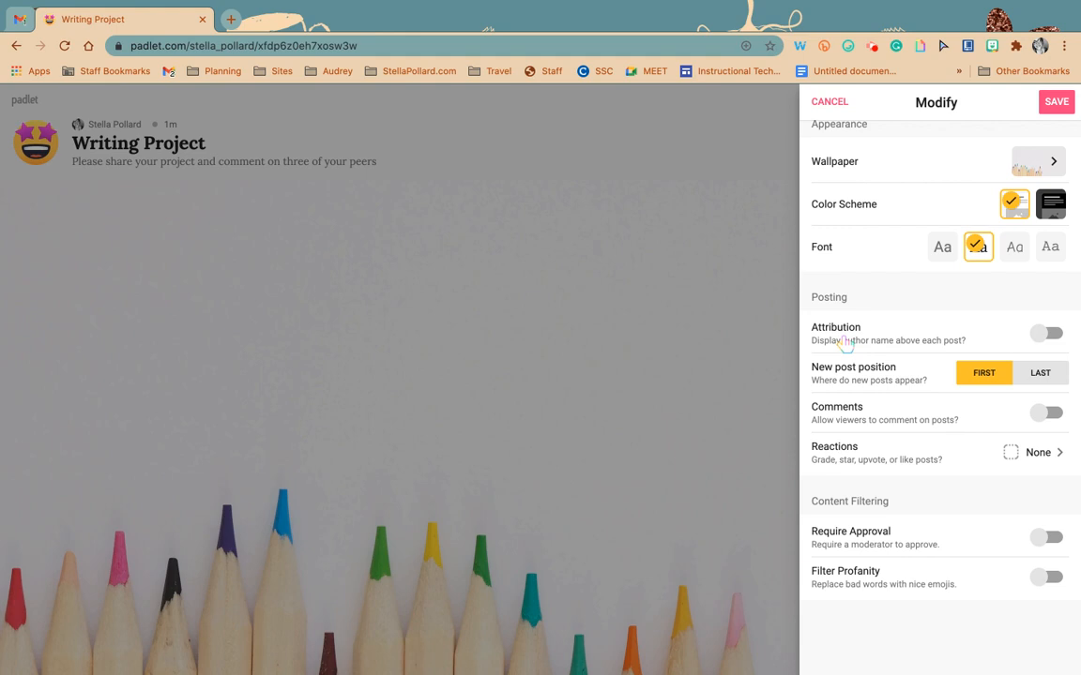
Turn on author attribution and viewer comments, and set the new post position to Last
click(1034, 344)
click(1030, 374)
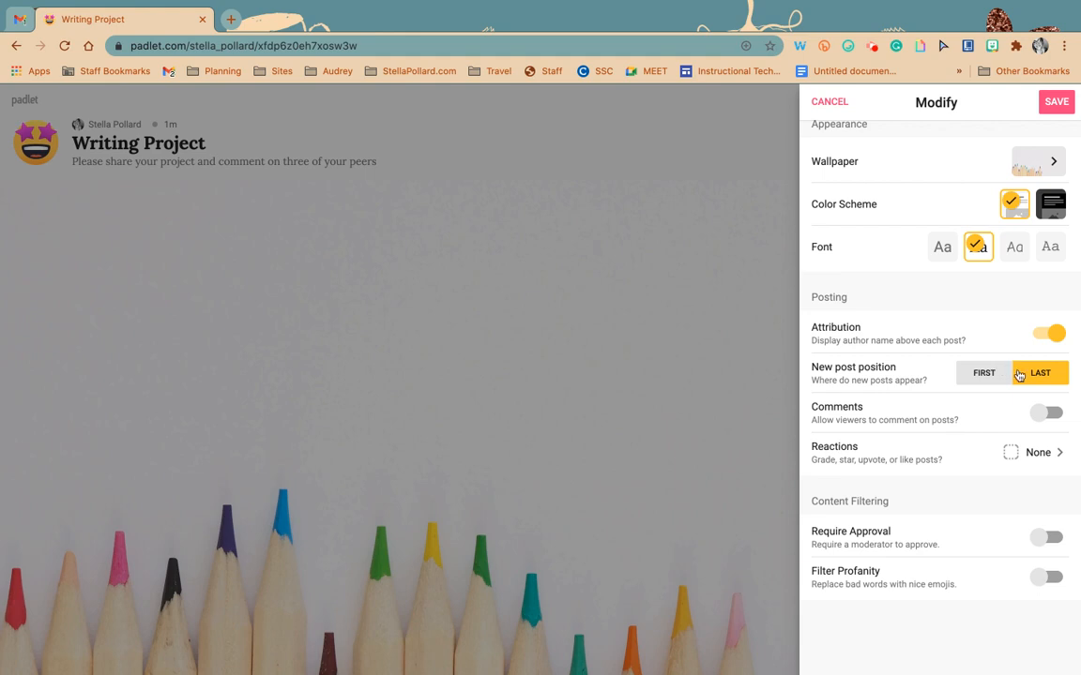
click(1050, 413)
Try the Vote, Star and Grade reactions for posts, and set the padlet's reaction type to Like
click(957, 456)
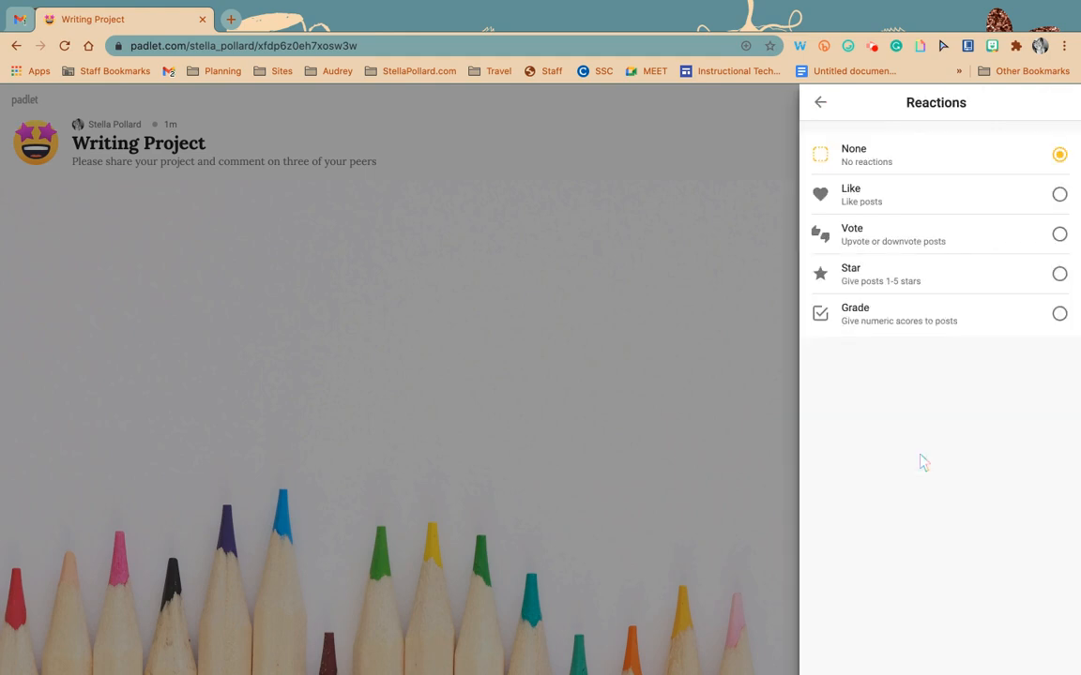
click(929, 187)
click(918, 230)
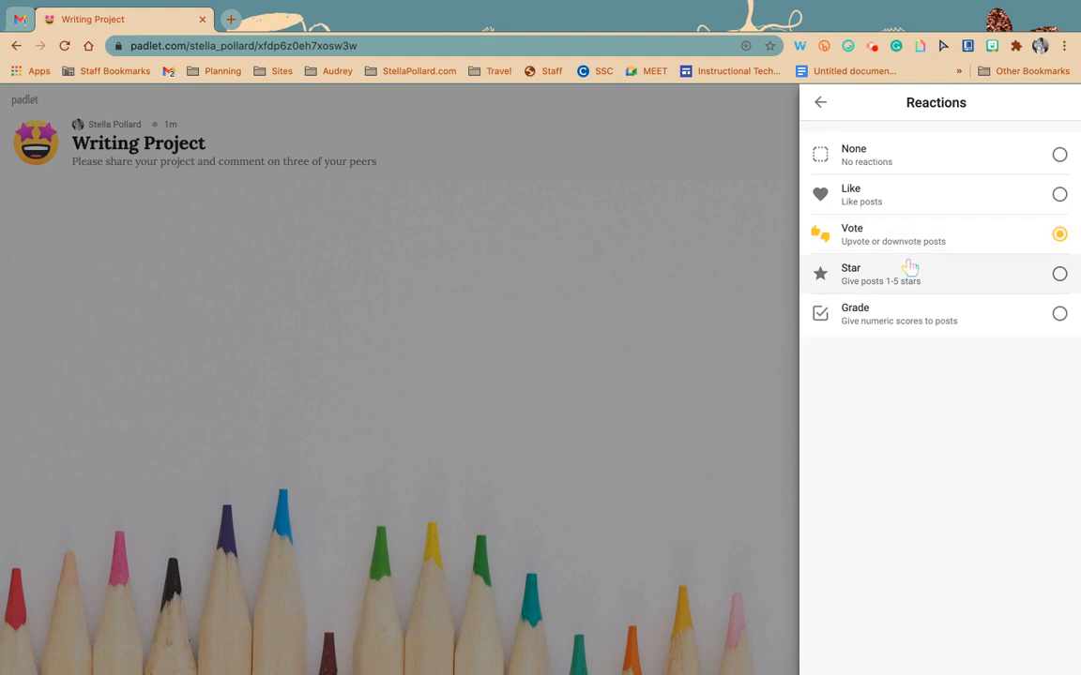
click(910, 269)
click(906, 319)
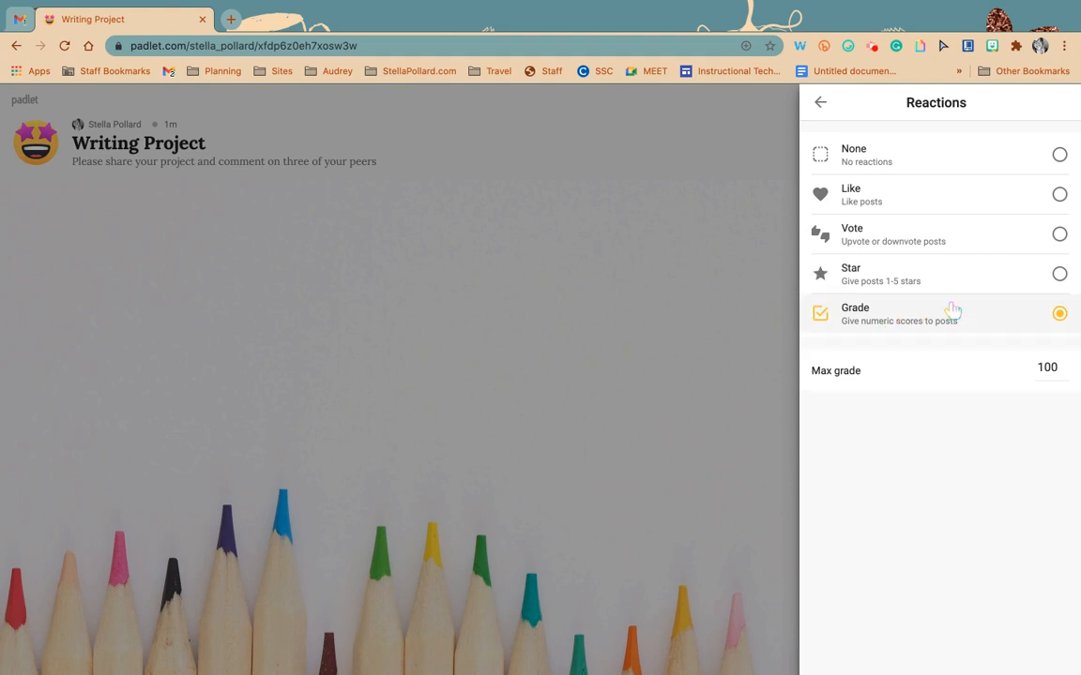
click(938, 216)
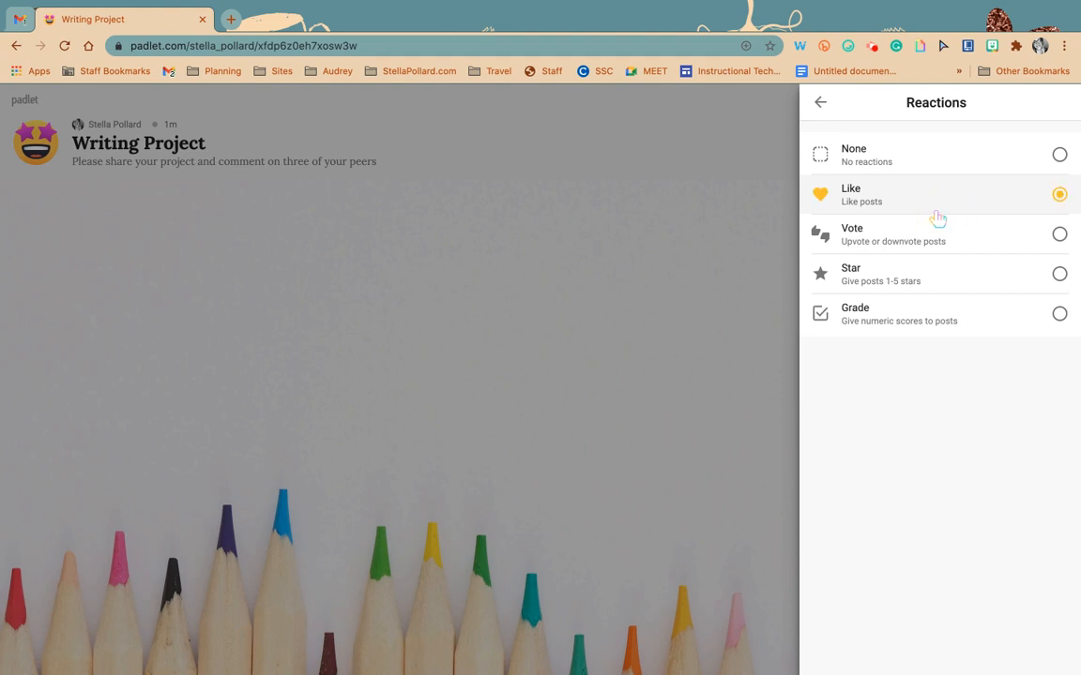
click(822, 102)
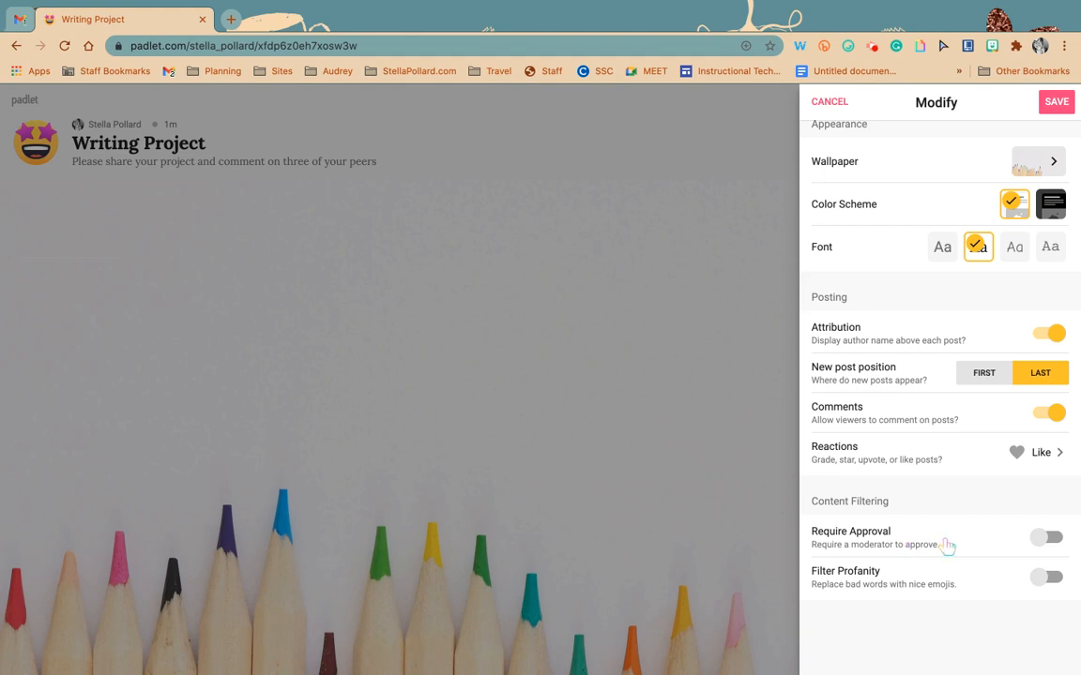
Turn on moderator approval and profanity filtering for the padlet's posts
click(1052, 538)
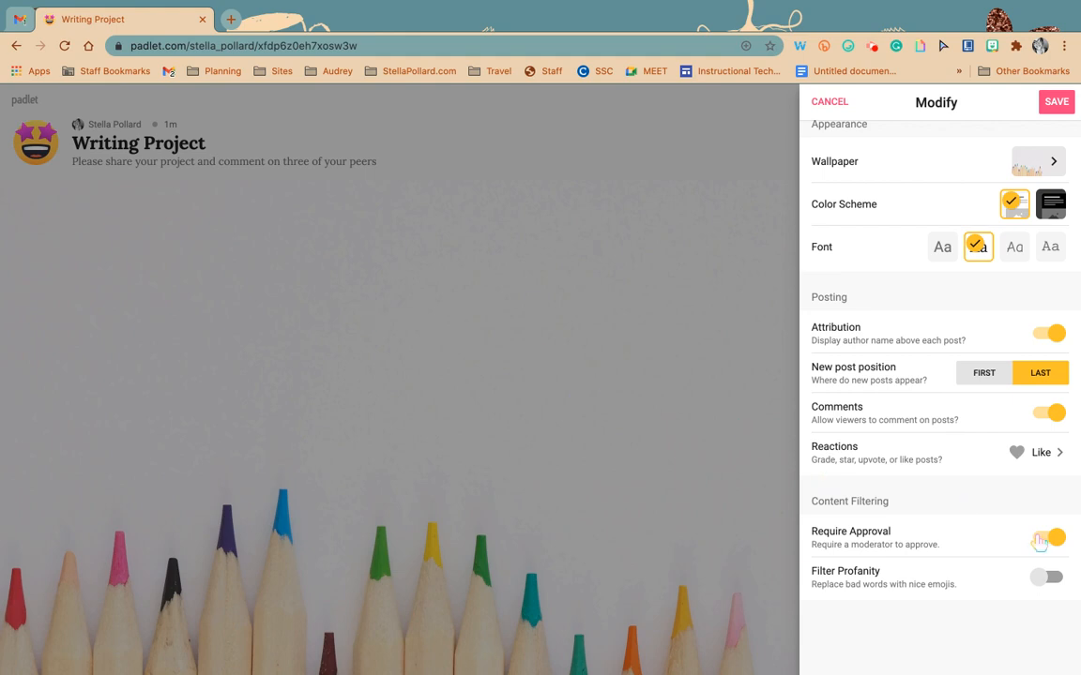
click(1039, 581)
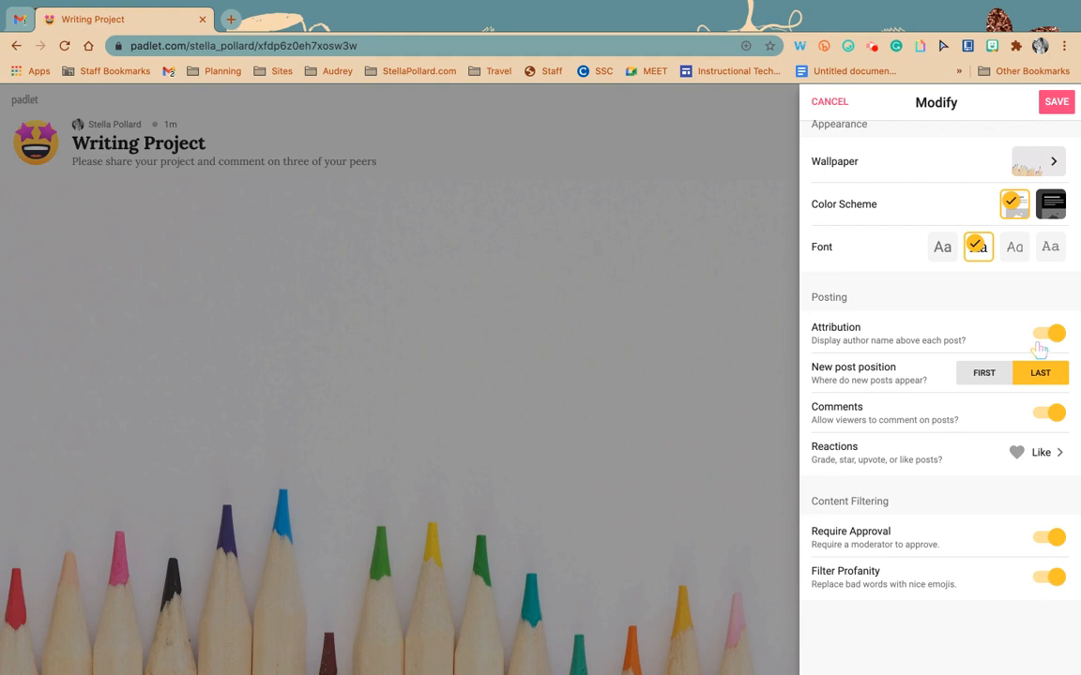
scroll(1040, 347, up, 5)
scroll(888, 212, down, 3)
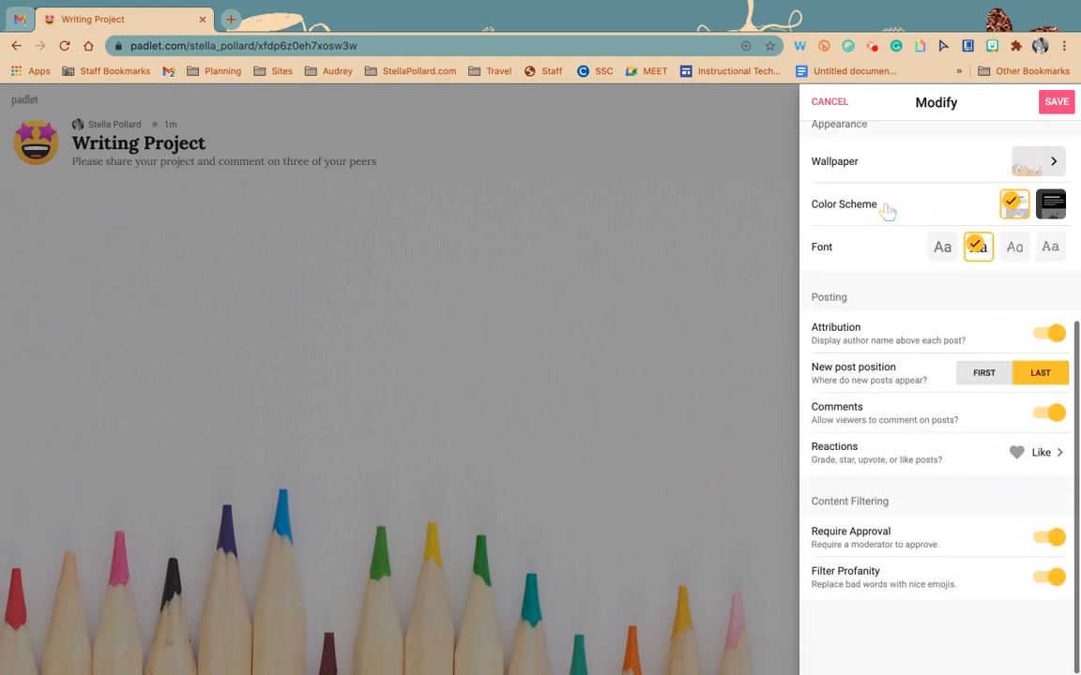